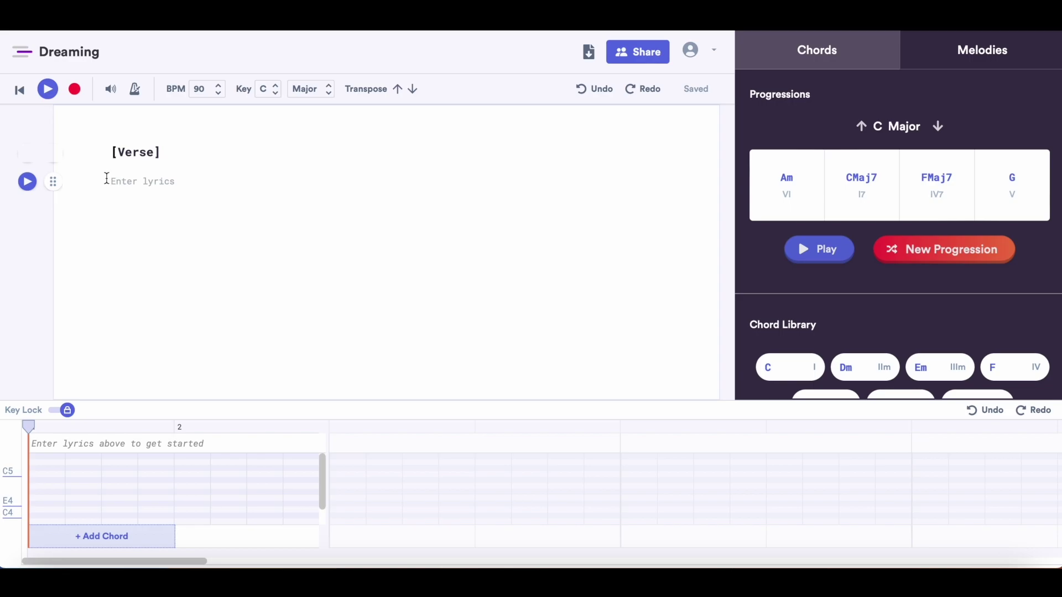
Step: Write the four verse lines from "The window caught me dreaming again" to "Cause we could only ever be friends" and set the tempo to 120 BPM
{"action": "type", "text": "The window caught me dreaming again I’m hurting while I’m playing pretend I’m only hangin on by a thread Cause we could only ever be friends"}
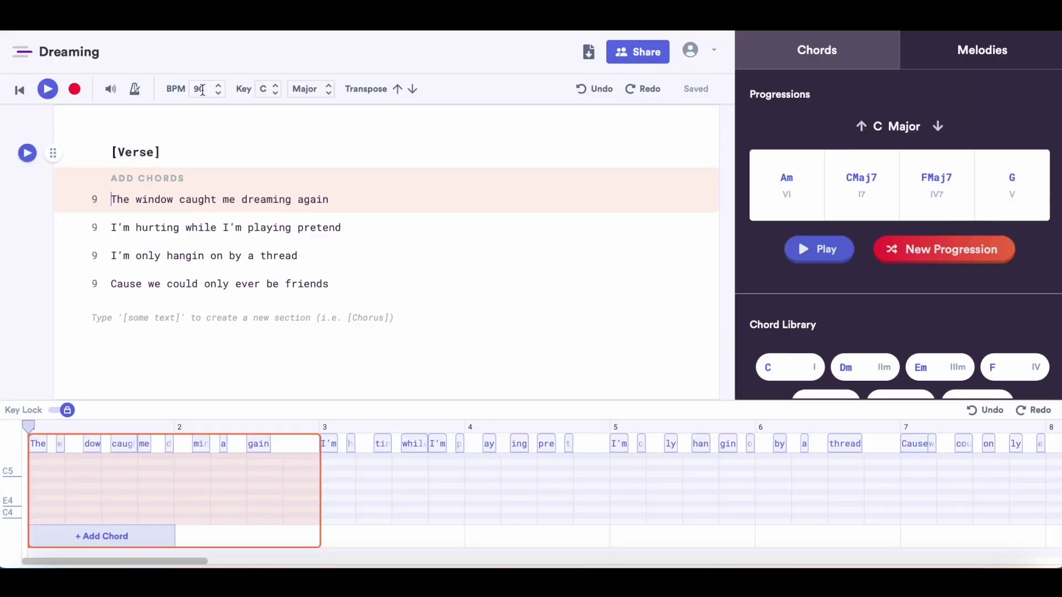
{"action": "left_click", "coordinate": [203, 90]}
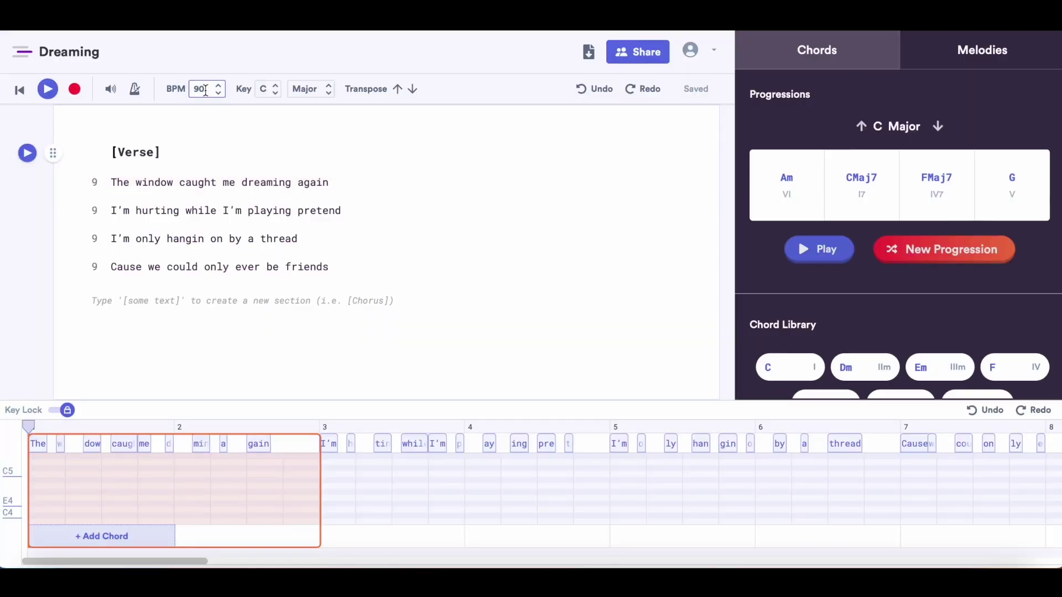
{"action": "double_click", "coordinate": [204, 90]}
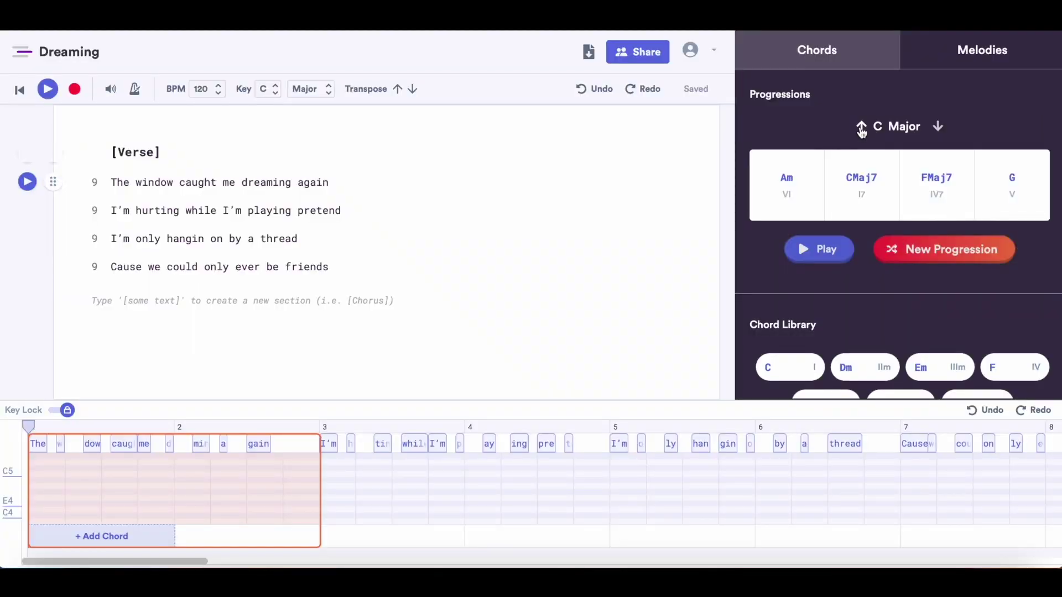
Step: Change the song's key to E minor
{"action": "left_click", "coordinate": [861, 127]}
{"action": "left_click", "coordinate": [861, 128]}
{"action": "left_click", "coordinate": [861, 128]}
{"action": "left_click", "coordinate": [861, 127]}
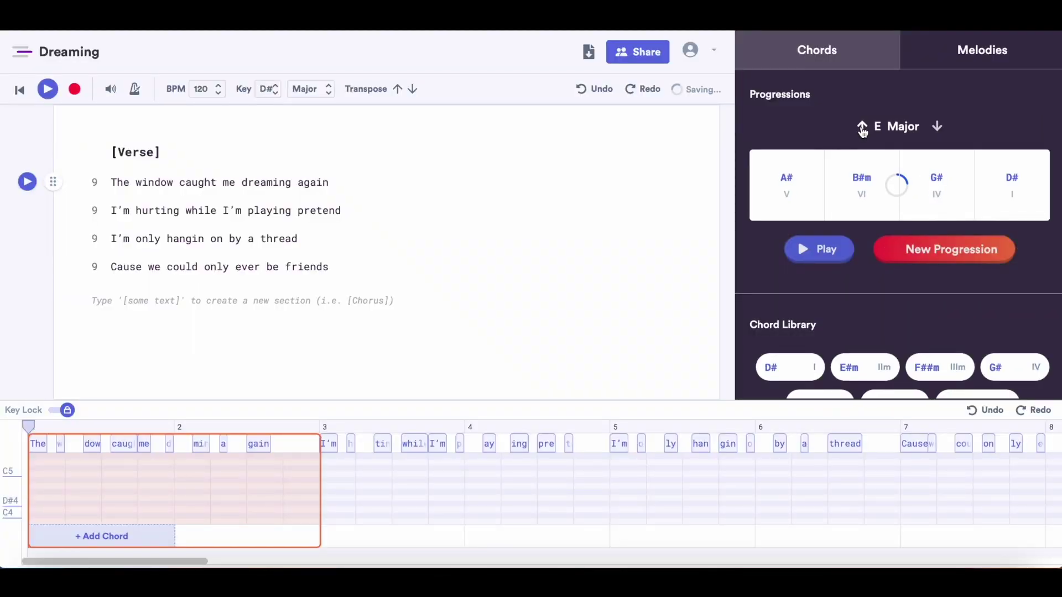
{"action": "left_click", "coordinate": [909, 127]}
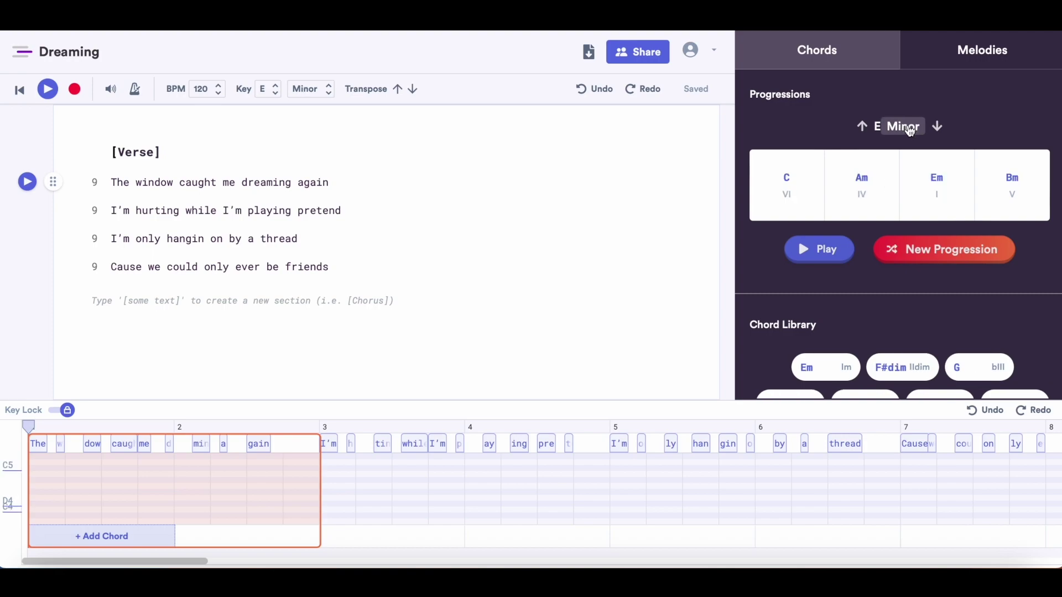
Step: Generate and audition new chord progressions, locking the wanted chords to arrive at CMaj7, Am, Em, CMaj7
{"action": "left_click", "coordinate": [923, 256]}
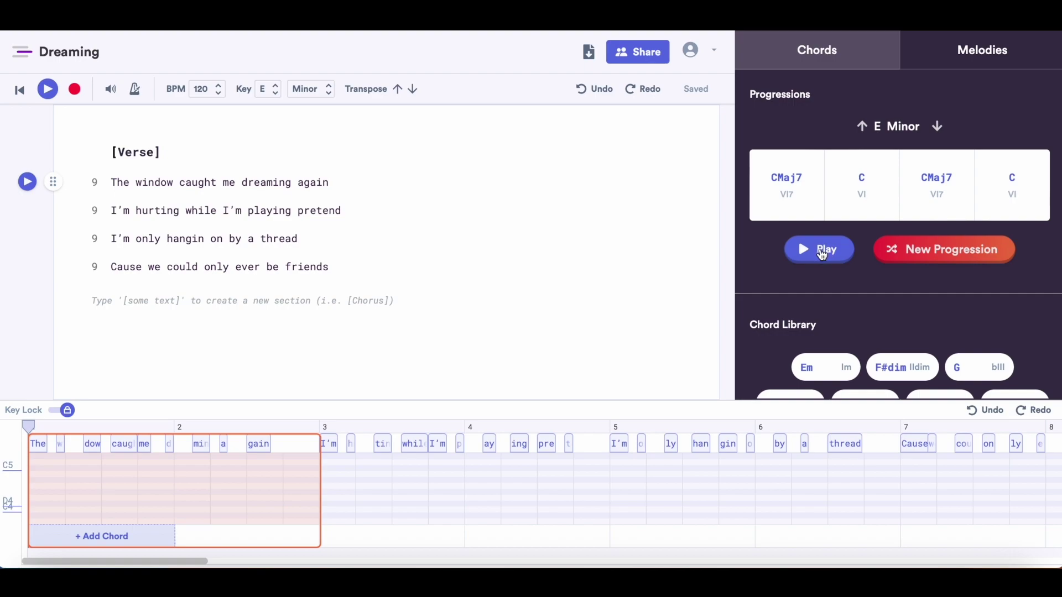
{"action": "mouse_move", "coordinate": [781, 207]}
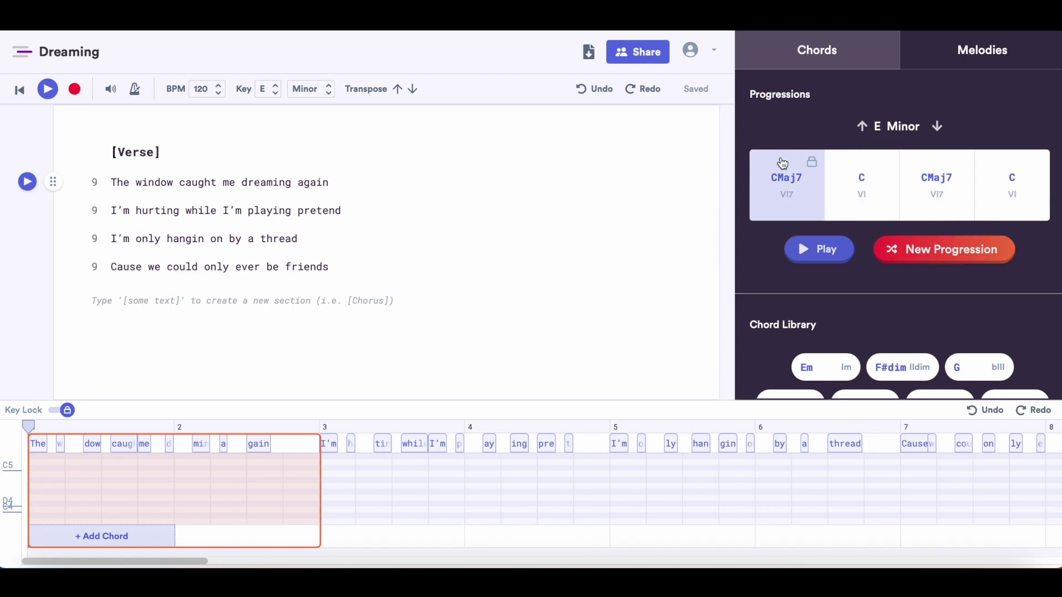
{"action": "left_click", "coordinate": [833, 255]}
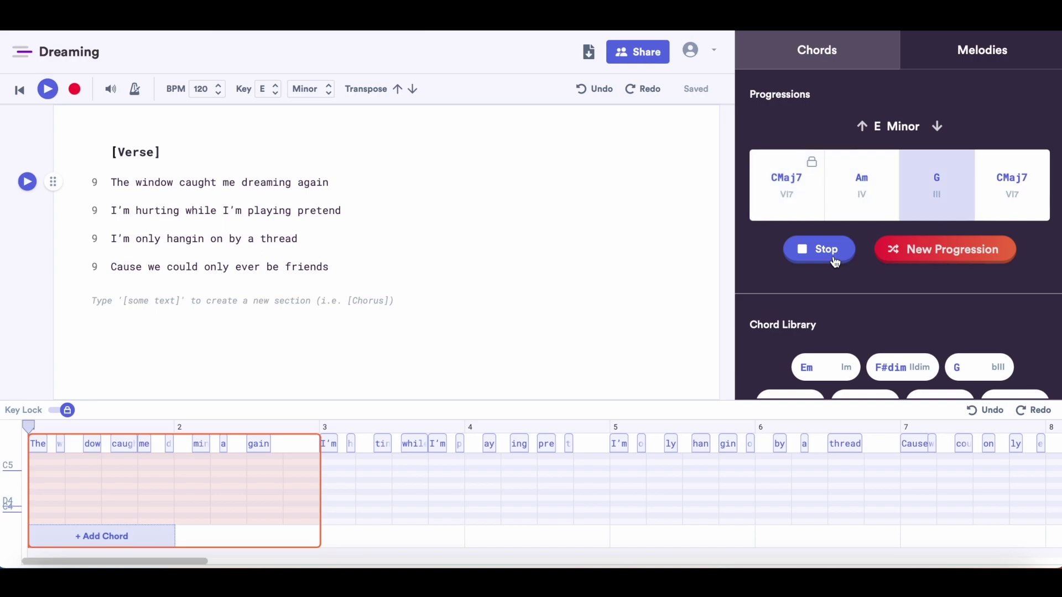
{"action": "left_click", "coordinate": [835, 260]}
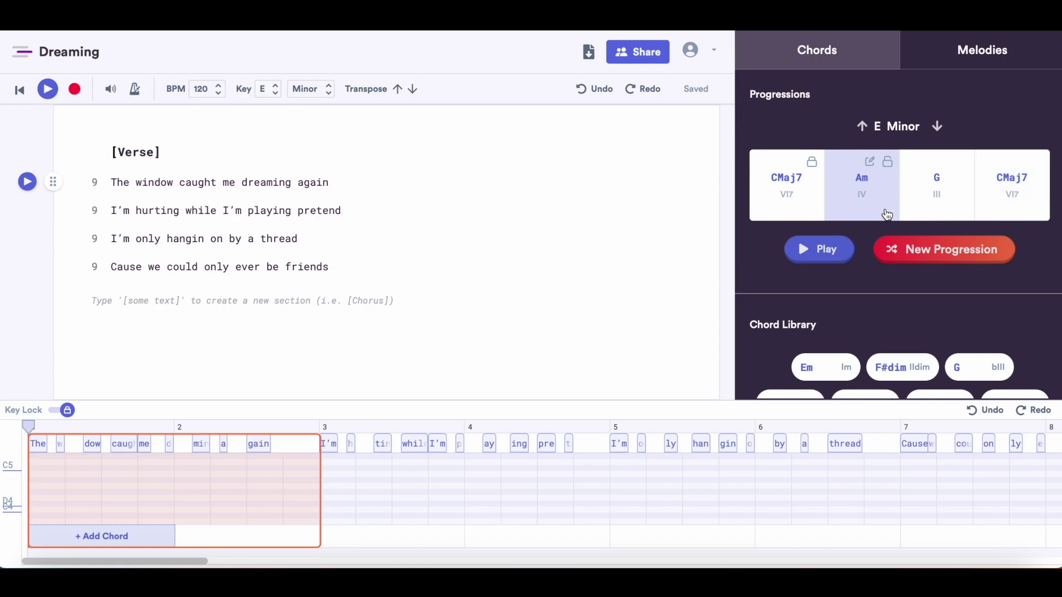
{"action": "mouse_move", "coordinate": [881, 176]}
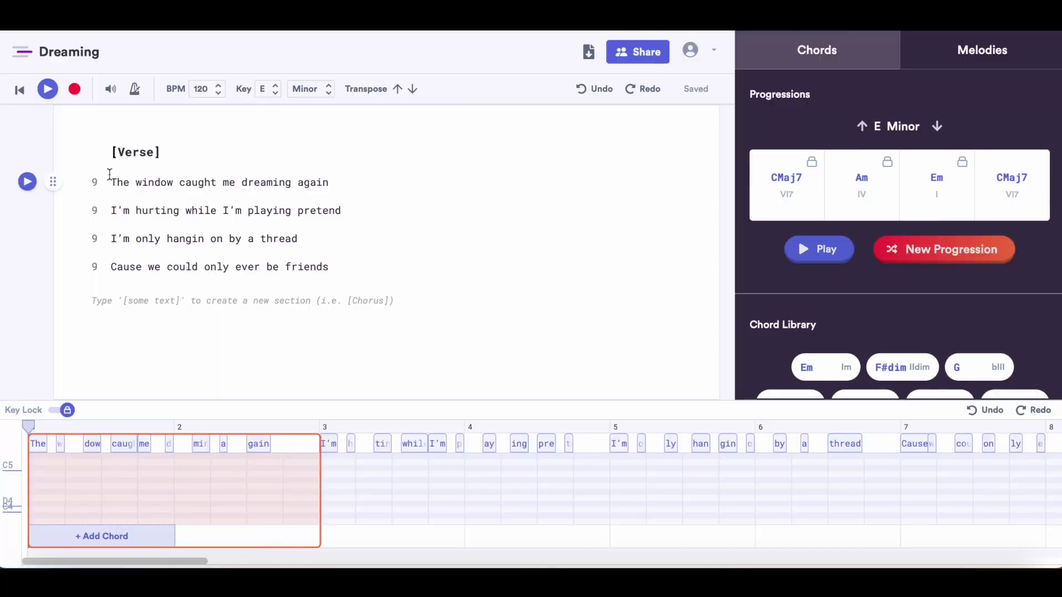
Step: Add the chords CMaj7 and Am to the first and third verse lines and Em and CMaj7 to the second and fourth
{"action": "mouse_move", "coordinate": [111, 174]}
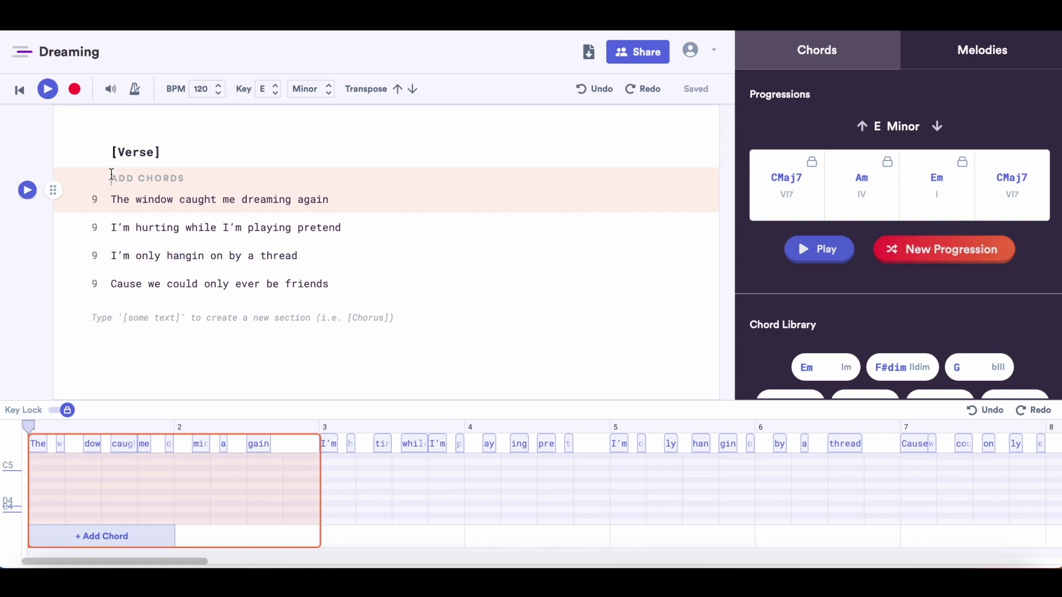
{"action": "left_click", "coordinate": [798, 205]}
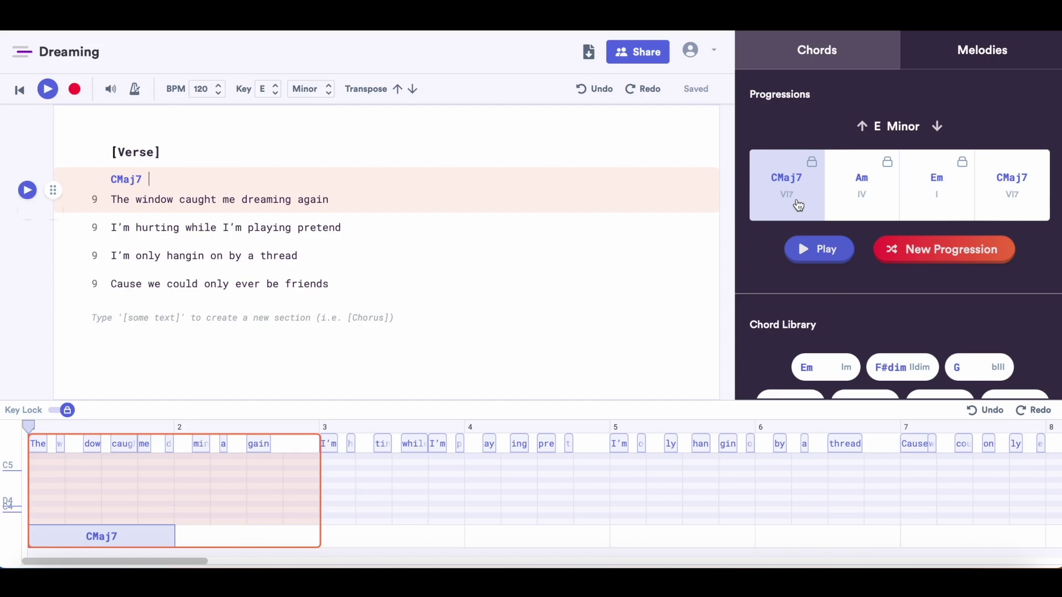
{"action": "left_click", "coordinate": [863, 209]}
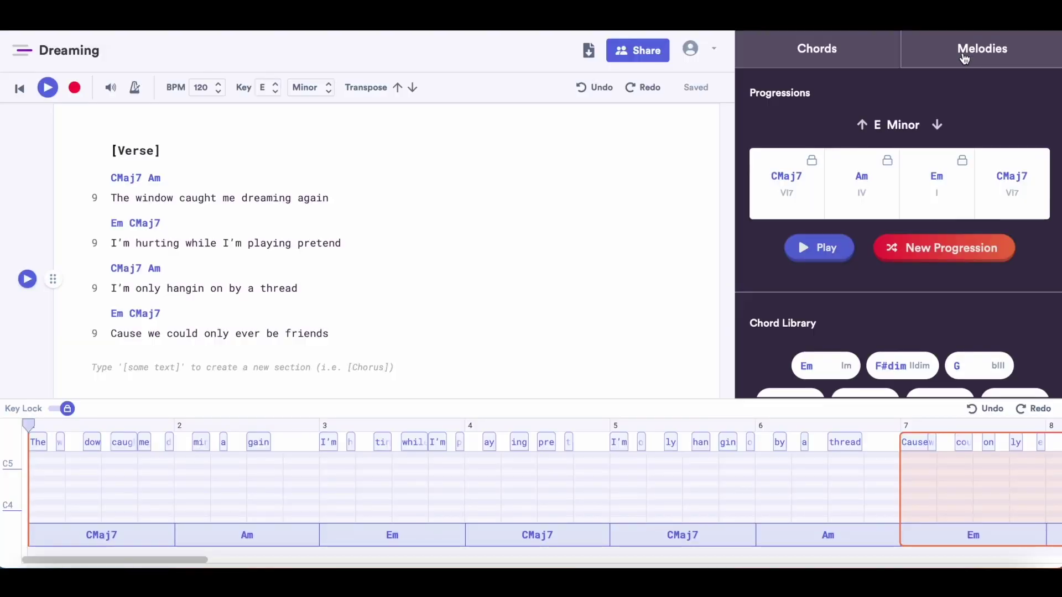
Step: Generate melody suggestions for the line "The window caught me dreaming again"
{"action": "left_click", "coordinate": [964, 57]}
{"action": "left_click", "coordinate": [113, 197]}
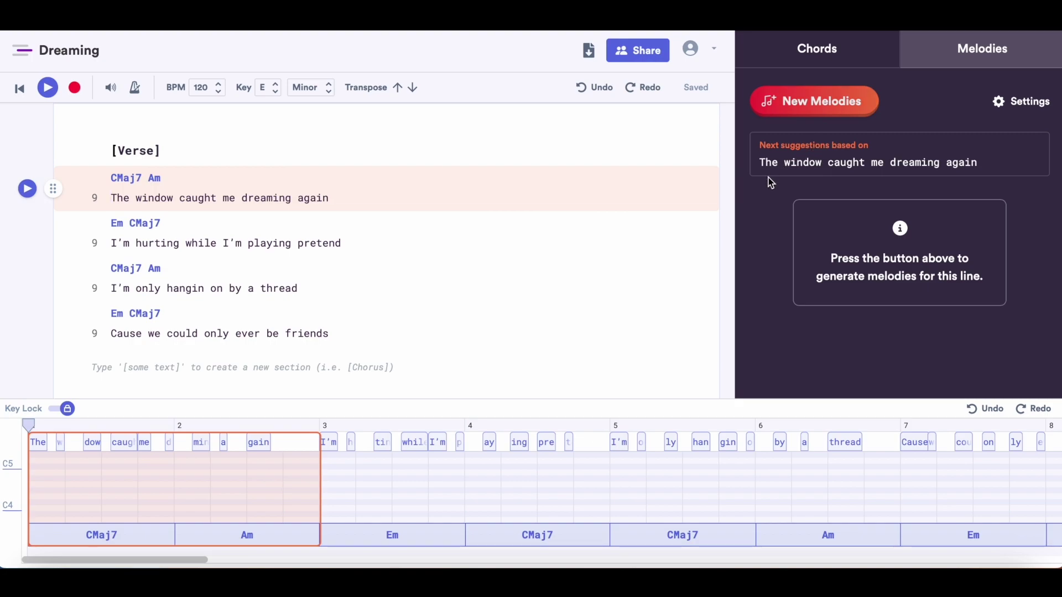
{"action": "left_click", "coordinate": [817, 105]}
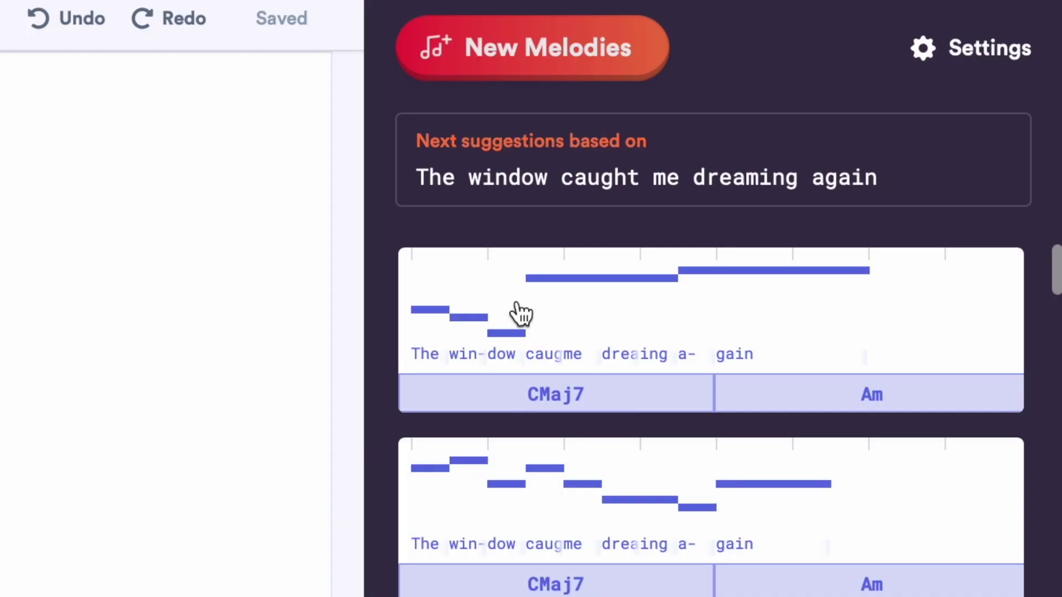
Step: Audition the suggested melodies for the first verse line one after another
{"action": "left_click", "coordinate": [807, 224]}
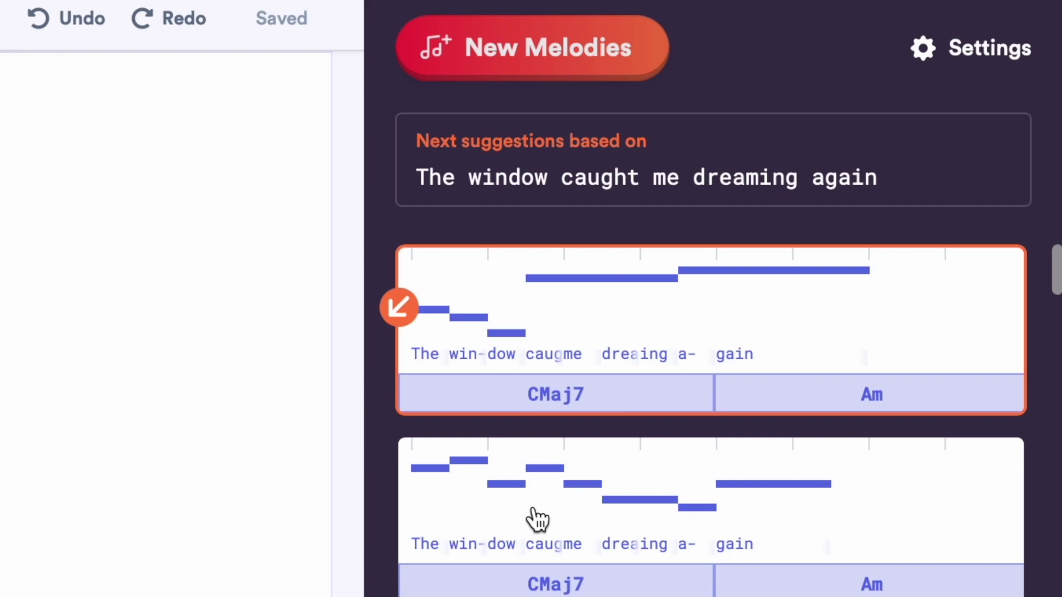
{"action": "left_click", "coordinate": [536, 519]}
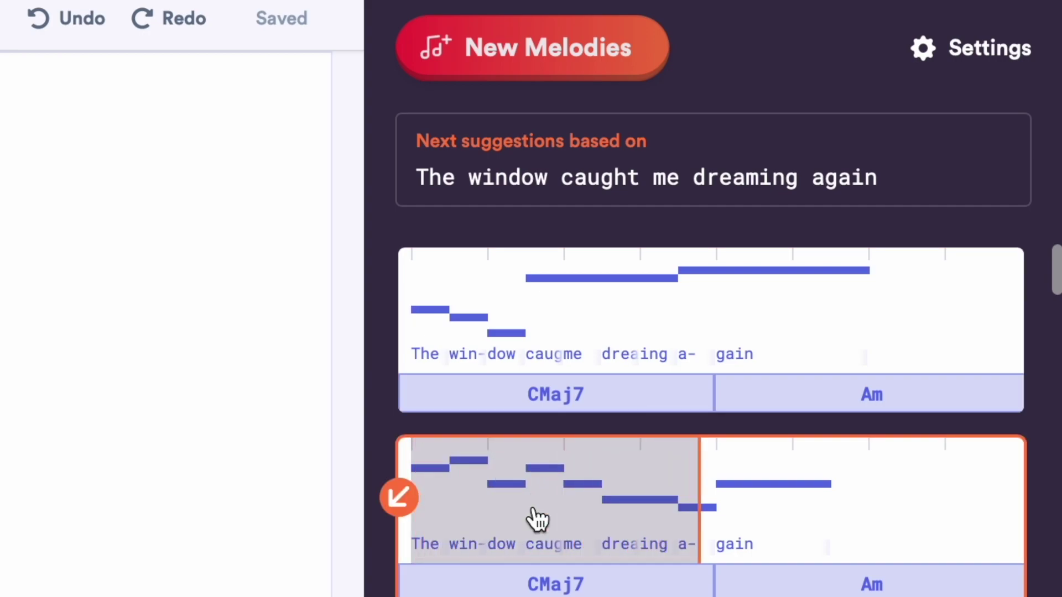
{"action": "scroll", "coordinate": [537, 517], "scroll_direction": "down", "scroll_amount": 3}
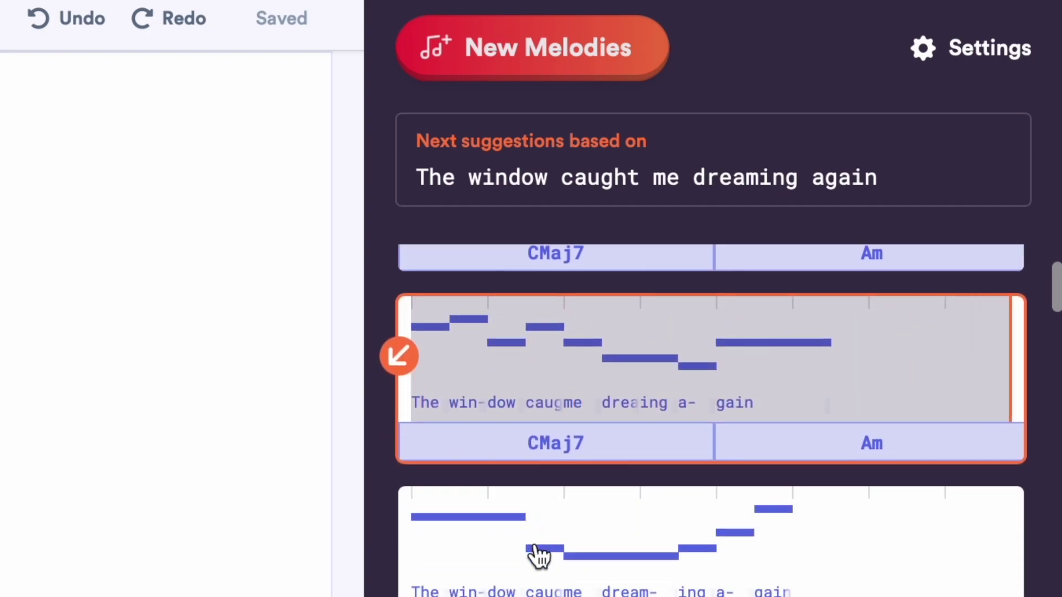
{"action": "left_click", "coordinate": [538, 554]}
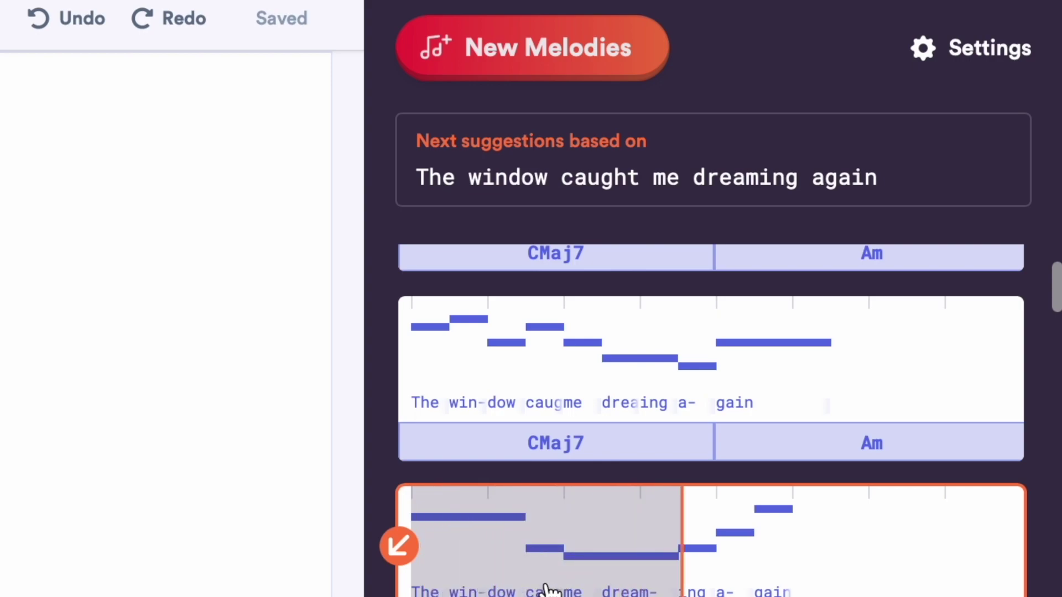
{"action": "scroll", "coordinate": [546, 589], "scroll_direction": "down", "scroll_amount": 5}
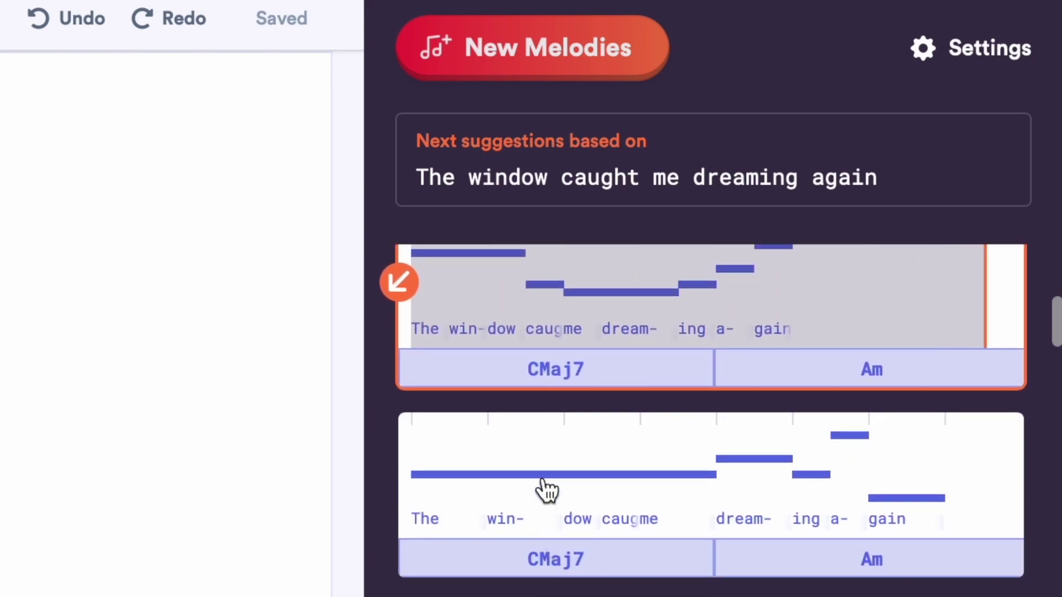
{"action": "left_click", "coordinate": [546, 476]}
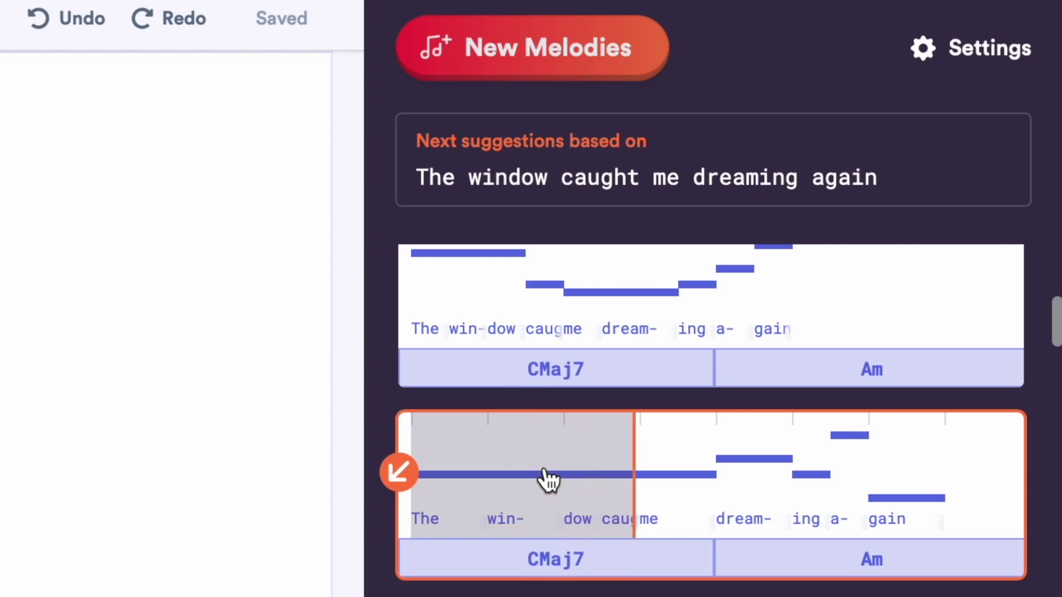
{"action": "scroll", "coordinate": [559, 497], "scroll_direction": "down", "scroll_amount": 3}
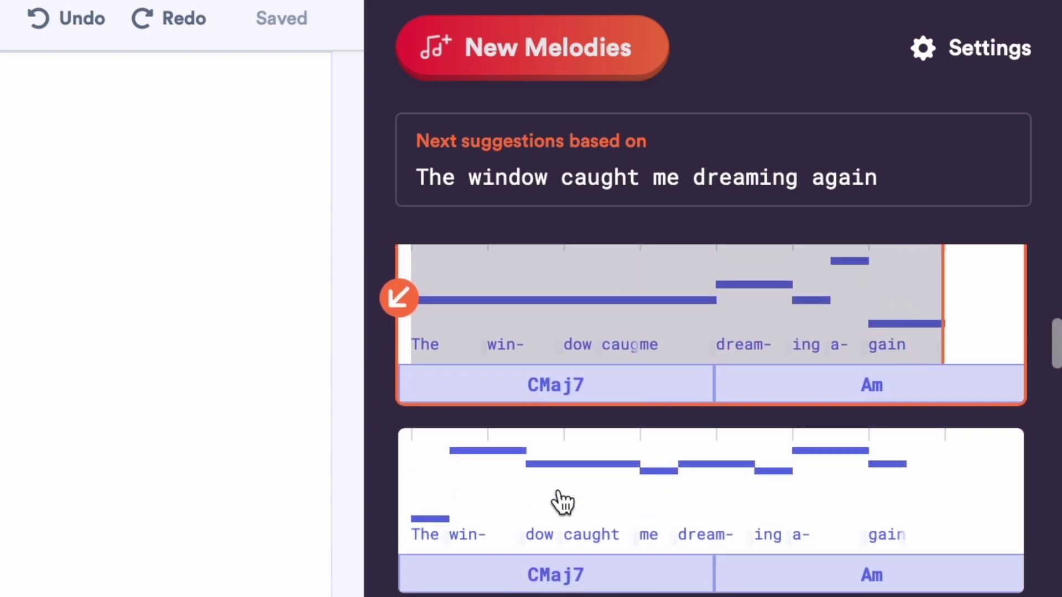
{"action": "left_click", "coordinate": [557, 477]}
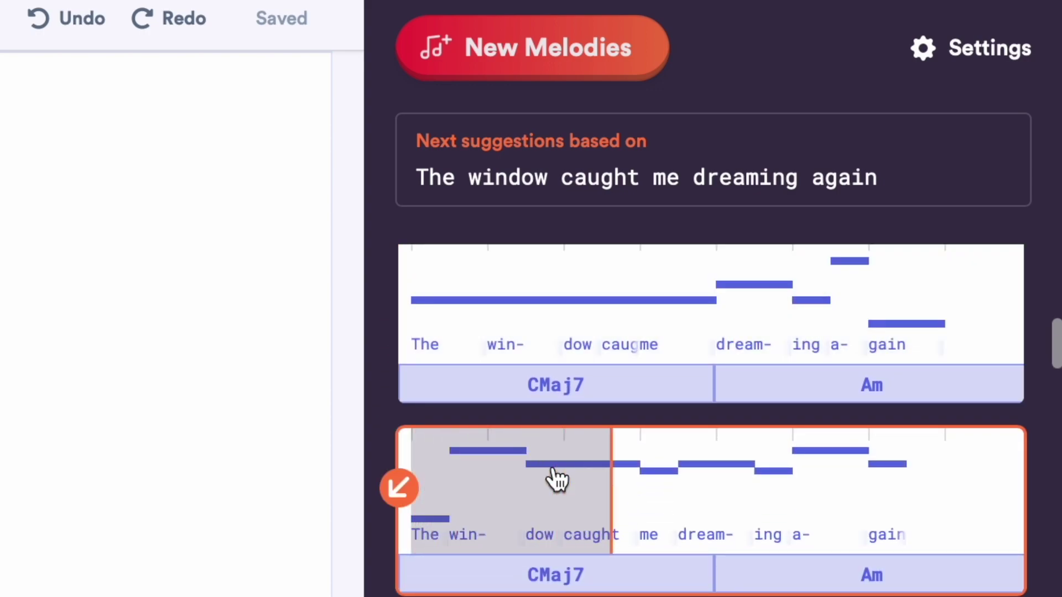
{"action": "scroll", "coordinate": [557, 479], "scroll_direction": "down", "scroll_amount": 3}
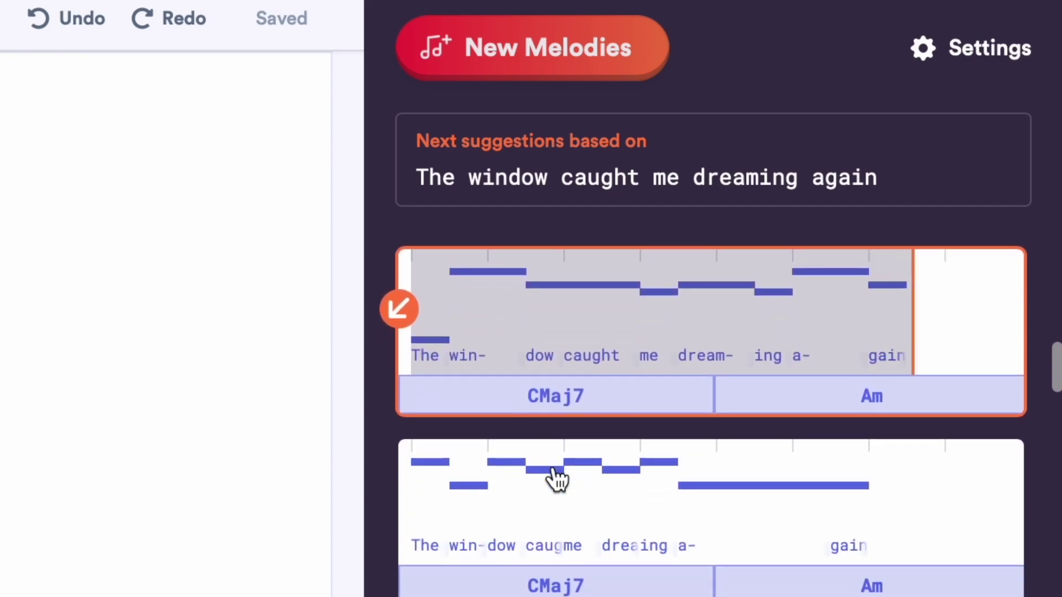
{"action": "left_click", "coordinate": [643, 526]}
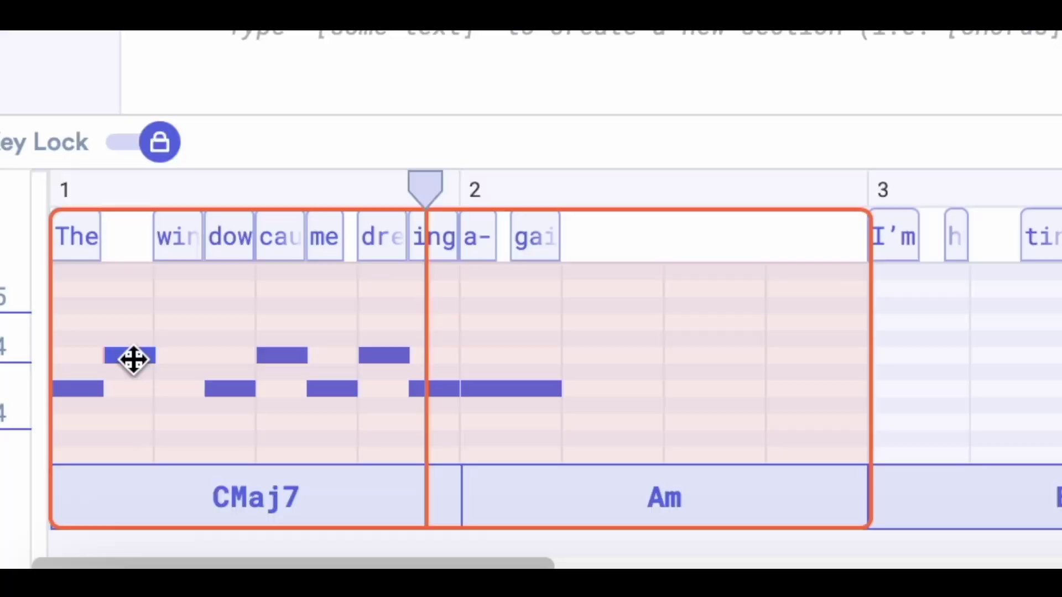
Step: Shift the notes from "win" to "gain" earlier in the first line's melody to close the gap after "The", and play the result
{"action": "left_click", "coordinate": [135, 360]}
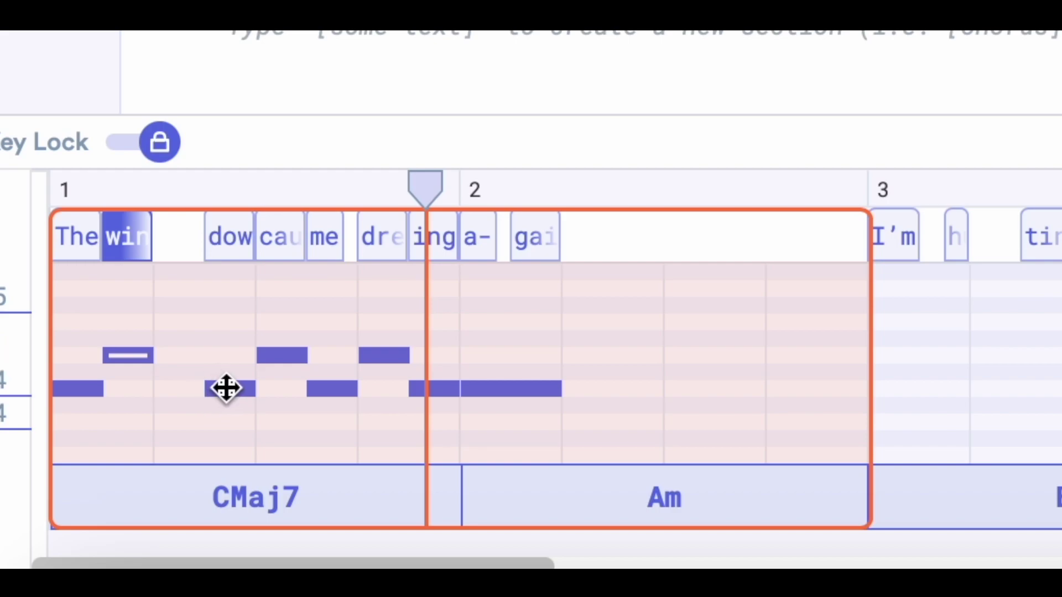
{"action": "left_click_drag", "start_coordinate": [234, 390], "coordinate": [193, 390]}
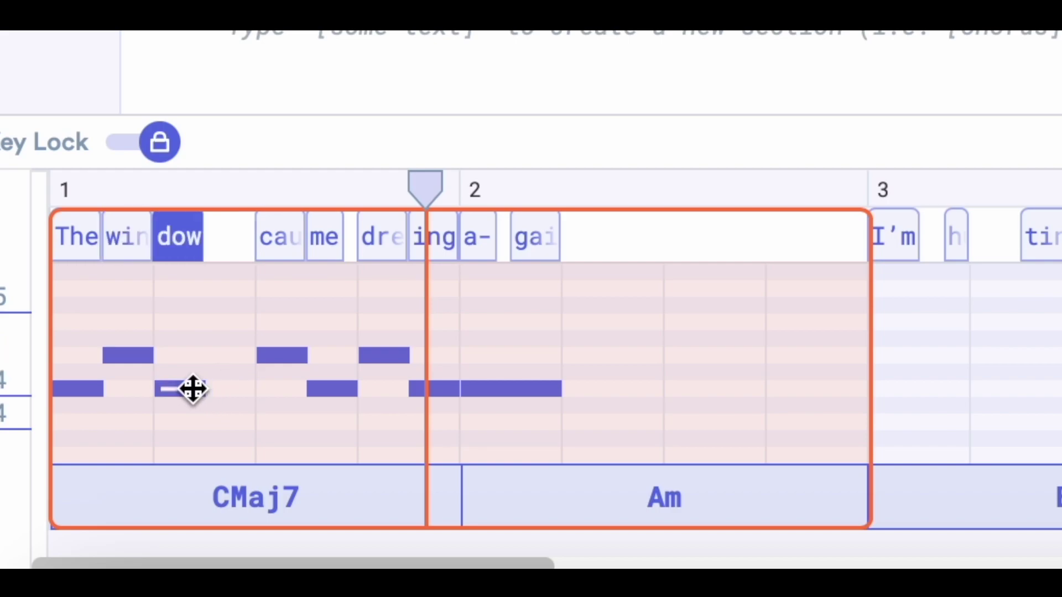
{"action": "left_click", "coordinate": [271, 355]}
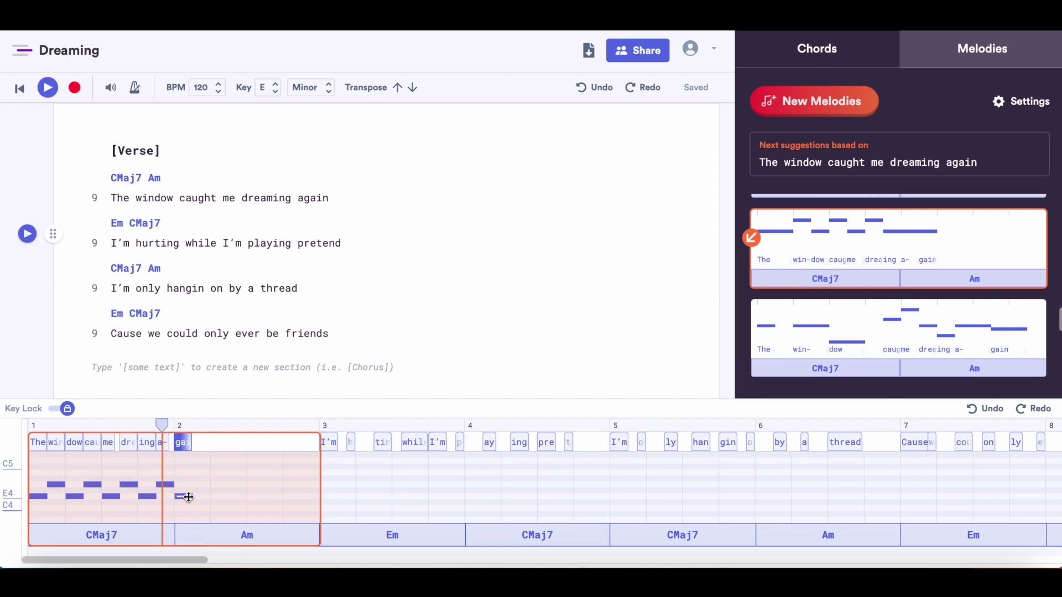
{"action": "left_click", "coordinate": [48, 88]}
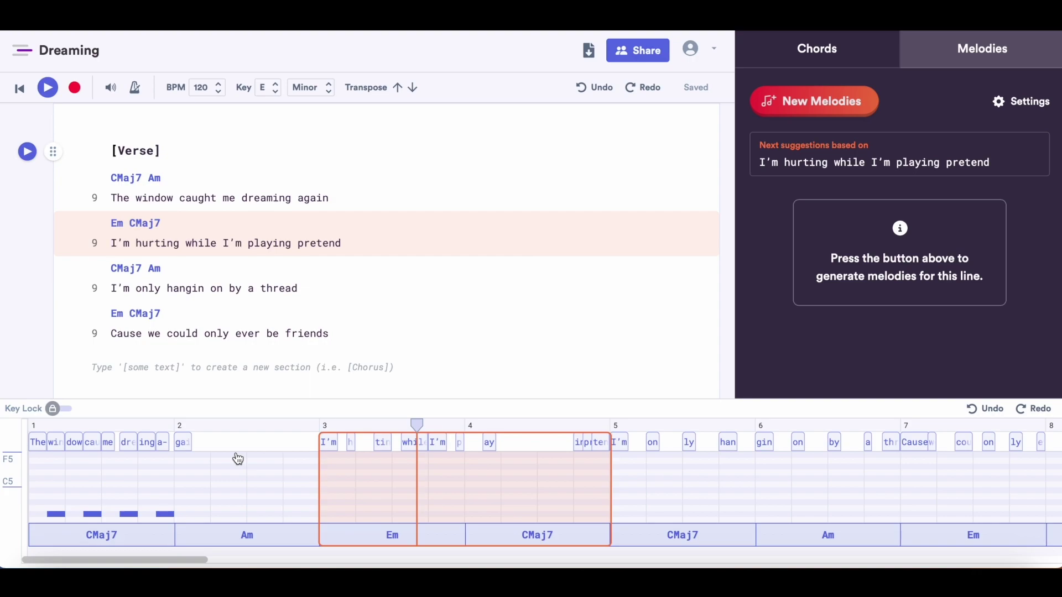
Step: Generate melodies for the line "I'm hurting while I'm playing pretend", audition the first suggestion and insert it
{"action": "left_click", "coordinate": [813, 101]}
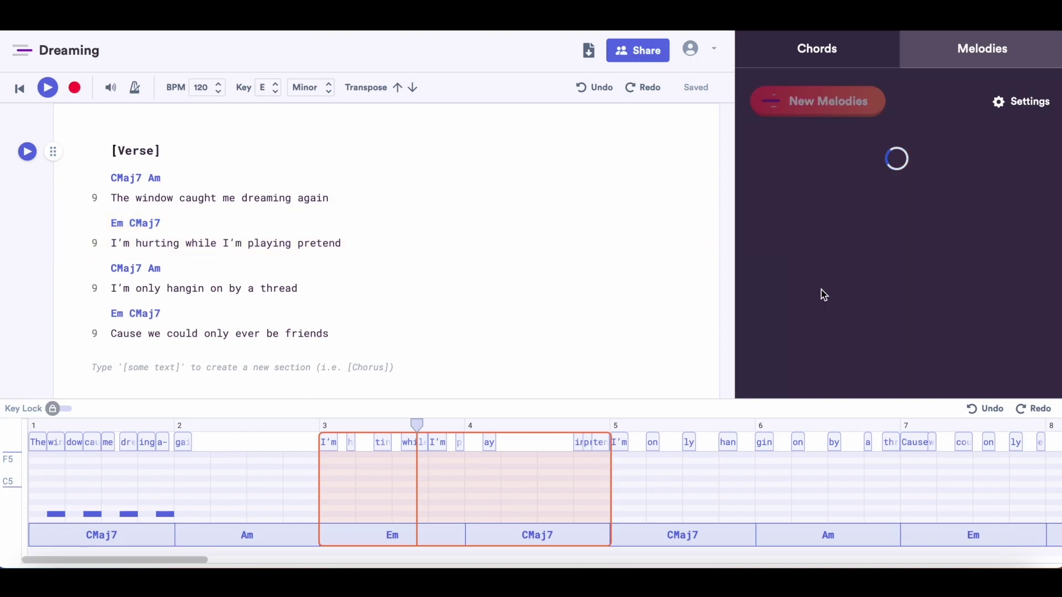
{"action": "left_click", "coordinate": [786, 215]}
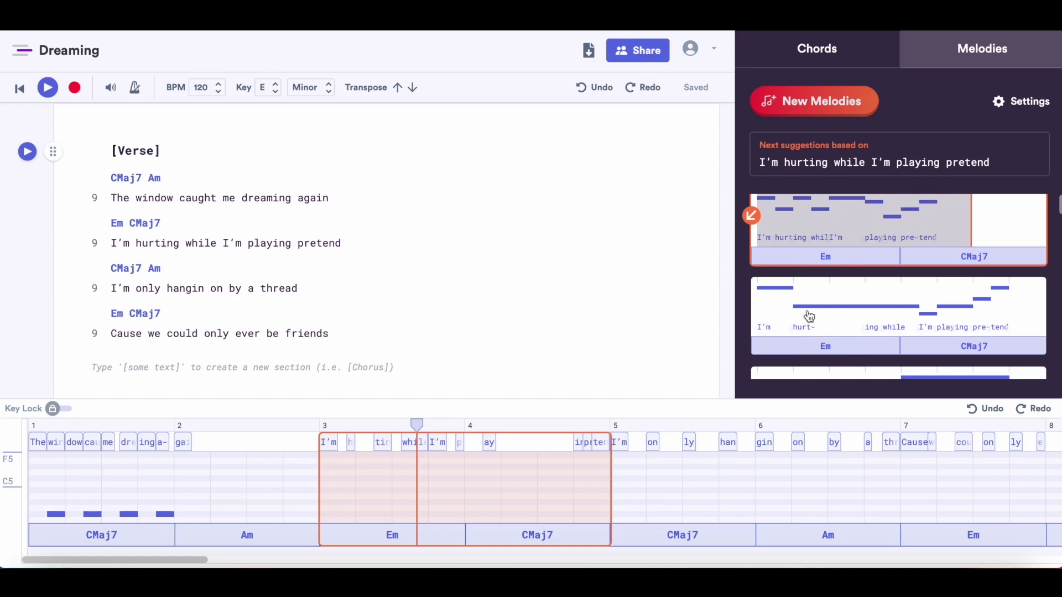
{"action": "left_click", "coordinate": [752, 224]}
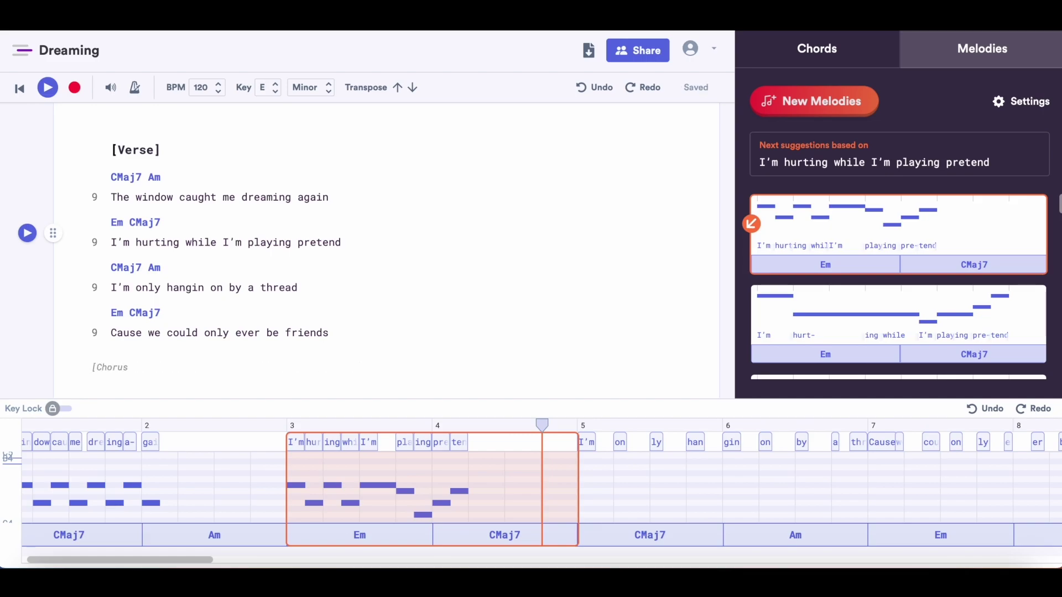
Step: Create a [Chorus] section with four lyric lines, from "Did you see the way I looked at you" to "if I spoke the truth"
{"action": "type", "text": "]"}
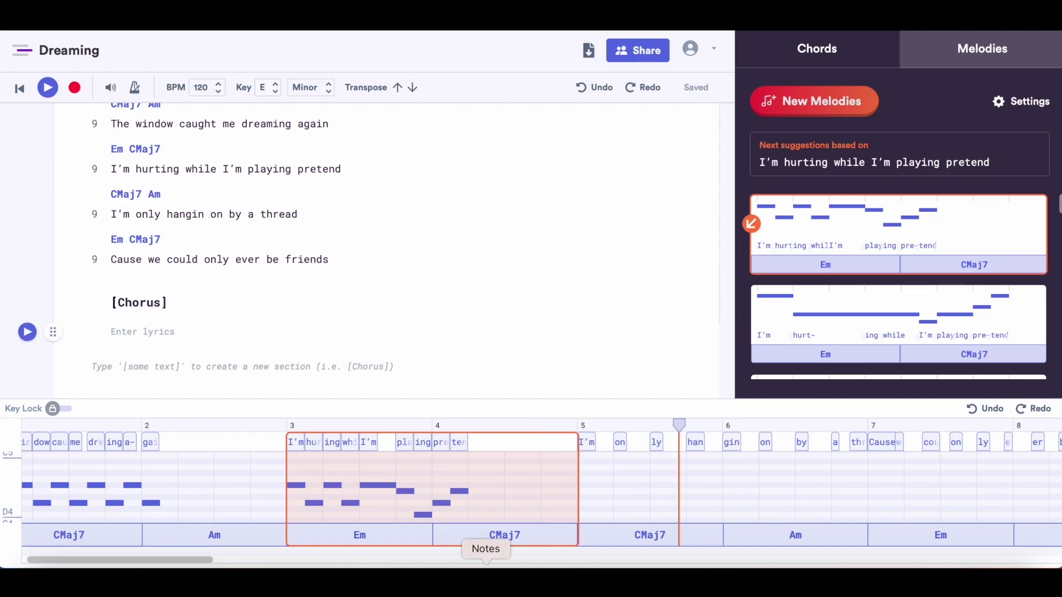
{"action": "type", "text": "Did you see the way I looked at you When you picked me up last night Would you stick around If I spoke the truth"}
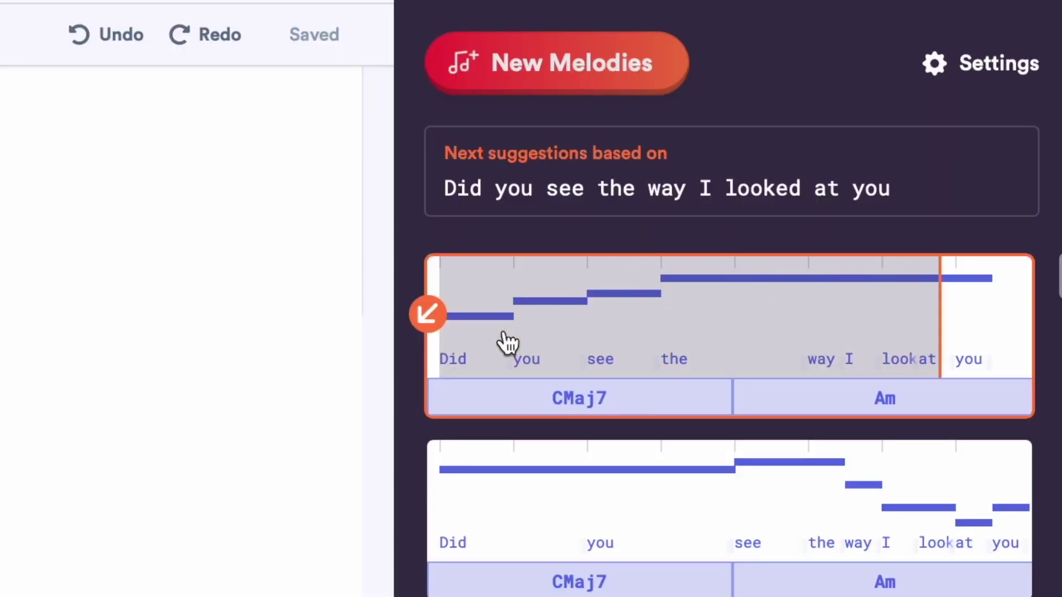
Step: Insert the first suggested melody for the first chorus line, lower its "I" and "at" notes, and play the result
{"action": "left_click", "coordinate": [428, 314]}
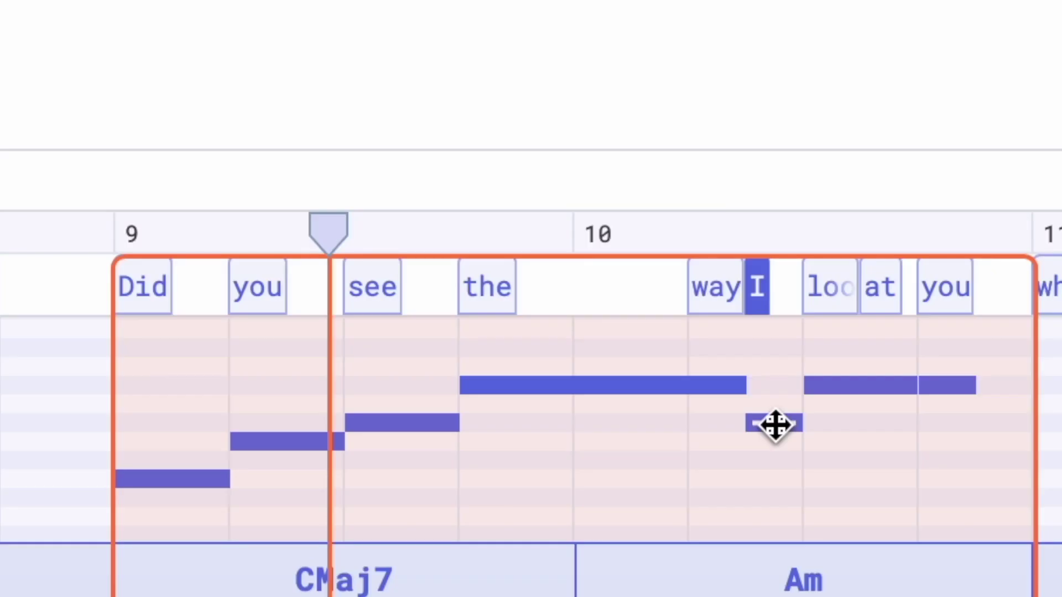
{"action": "left_click_drag", "start_coordinate": [878, 383], "coordinate": [890, 424]}
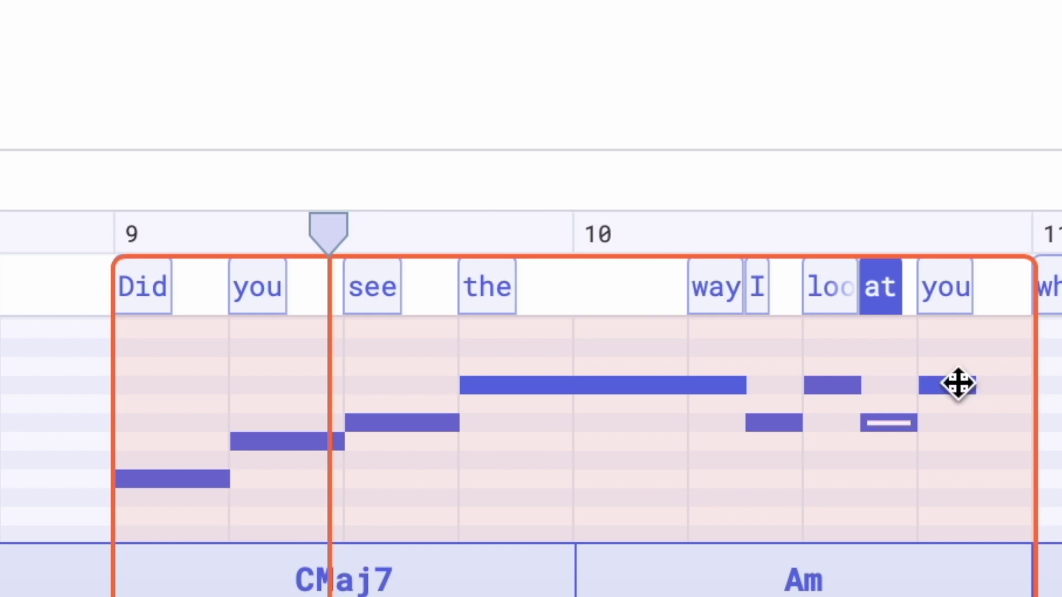
{"action": "left_click", "coordinate": [958, 383]}
{"action": "left_click", "coordinate": [53, 89]}
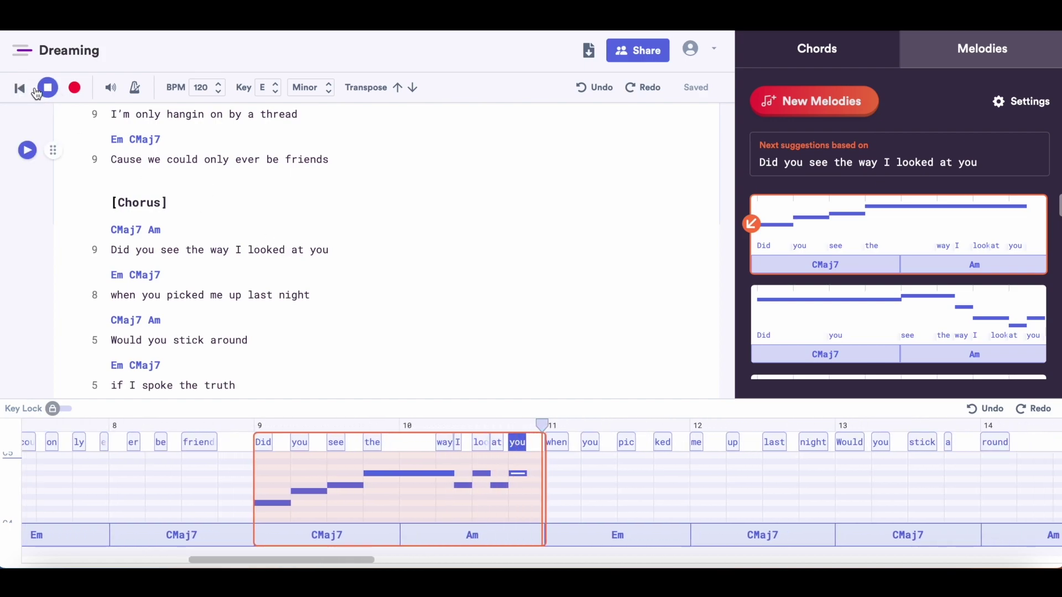
{"action": "left_click", "coordinate": [37, 90]}
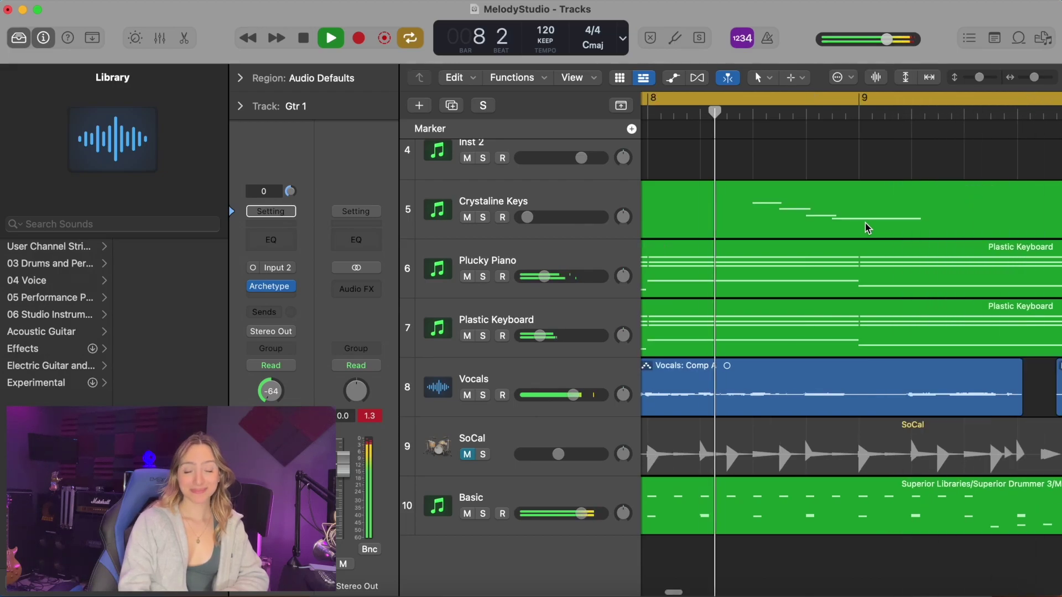
{"action": "scroll", "coordinate": [867, 228], "scroll_direction": "up", "scroll_amount": 5}
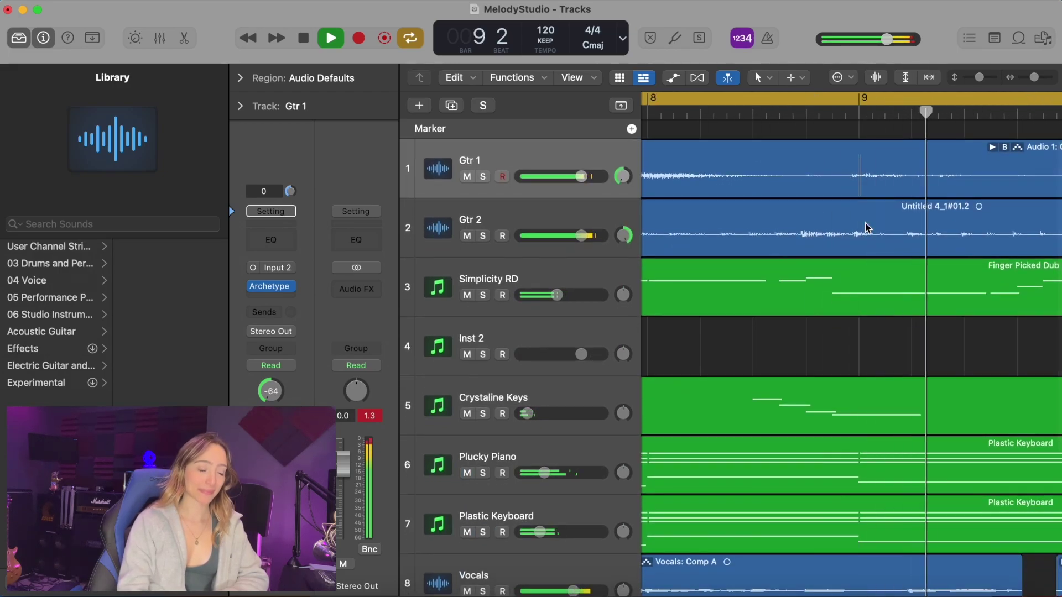